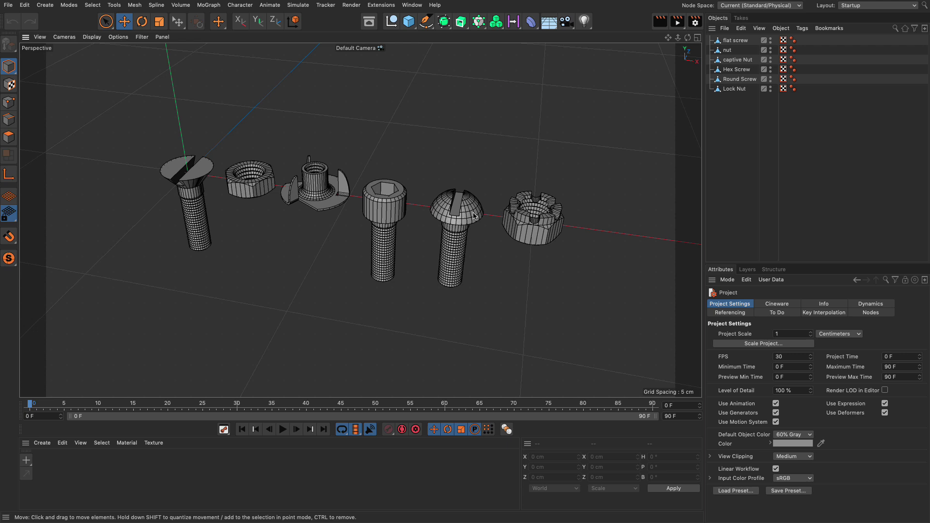
# Step: Select all six fasteners and Ctrl-drag copies back along Z and X into extra offset rows
pyautogui.scroll(-3, 473, 215)
pyautogui.keyDown('alt'); pyautogui.moveTo(473, 215); pyautogui.dragTo(409, 291); pyautogui.keyUp('alt')
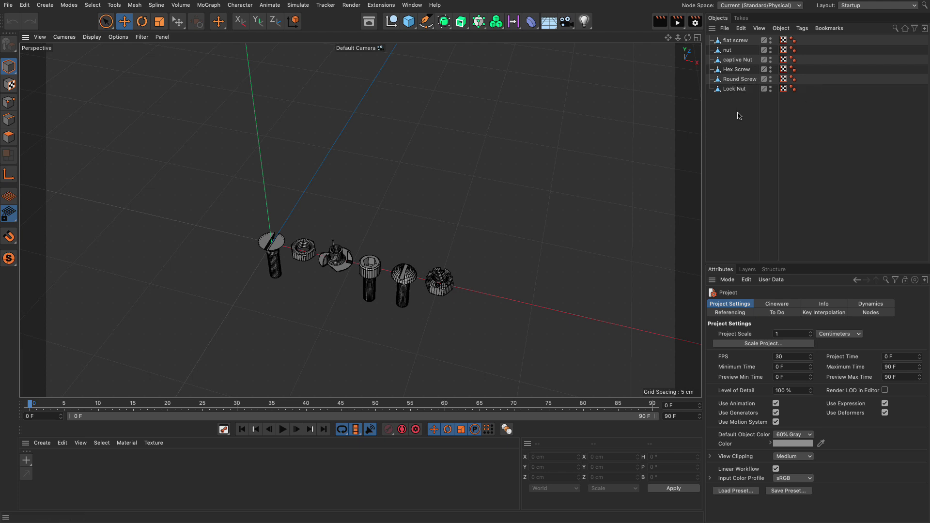
pyautogui.hotkey('ctrl', 'a')
pyautogui.keyDown('ctrl'); pyautogui.moveTo(736, 92); pyautogui.dragTo(734, 108); pyautogui.keyUp('ctrl')
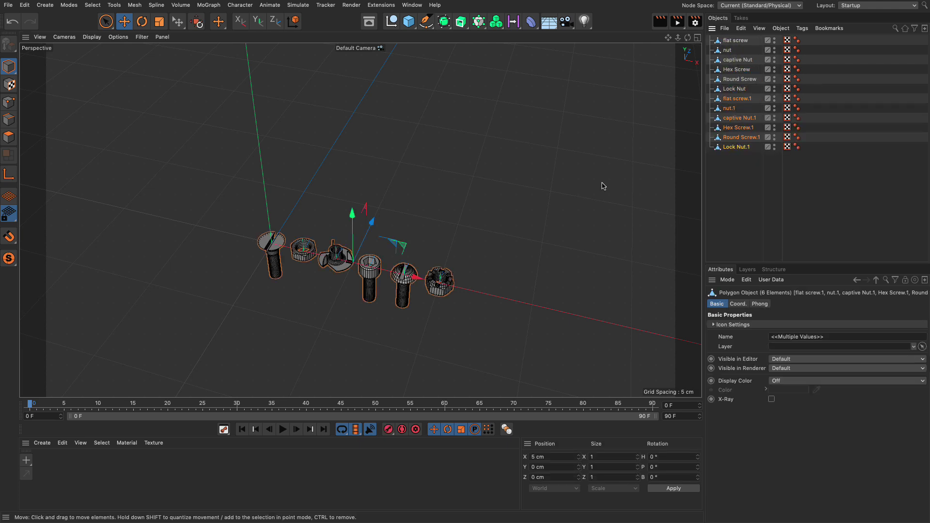
pyautogui.moveTo(369, 231); pyautogui.dragTo(406, 136)
pyautogui.moveTo(748, 237); pyautogui.dragTo(715, 96)
pyautogui.keyDown('ctrl'); pyautogui.moveTo(463, 197); pyautogui.dragTo(262, 173); pyautogui.keyUp('ctrl')
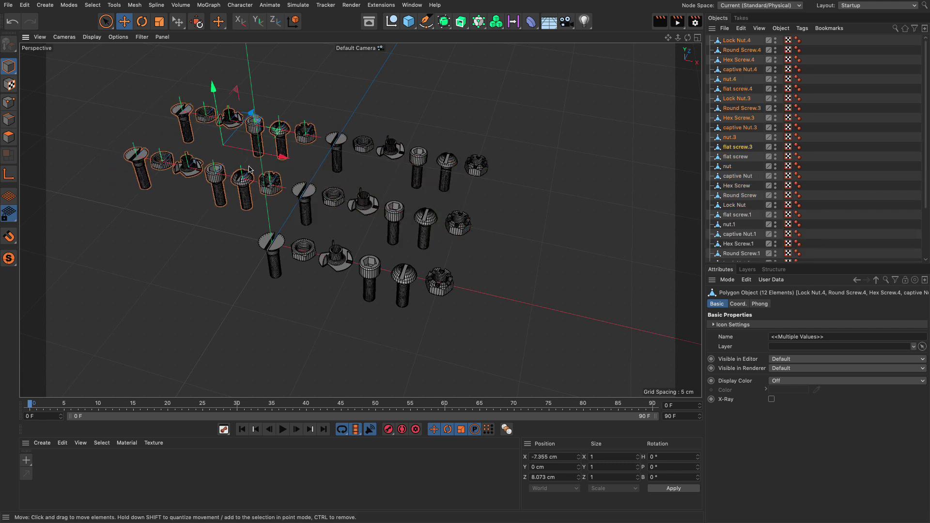
# Step: Select flat screw.4, then enlarge and tilt it with the Scale and Rotate tools
pyautogui.click(839, 153)
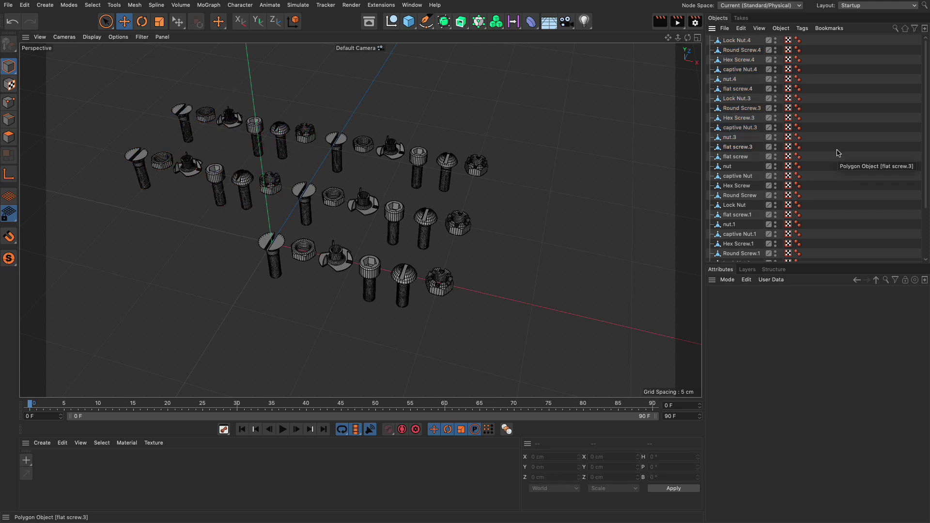
pyautogui.click(186, 133)
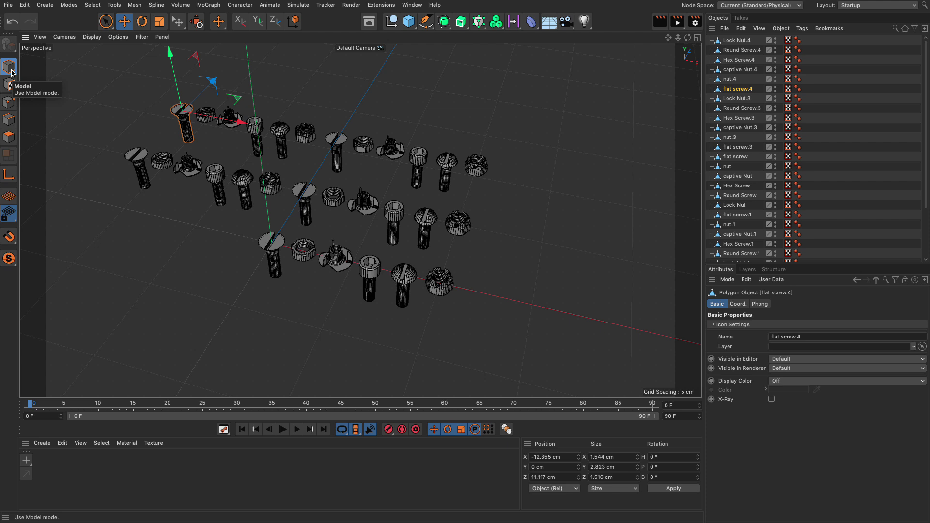
pyautogui.click(739, 304)
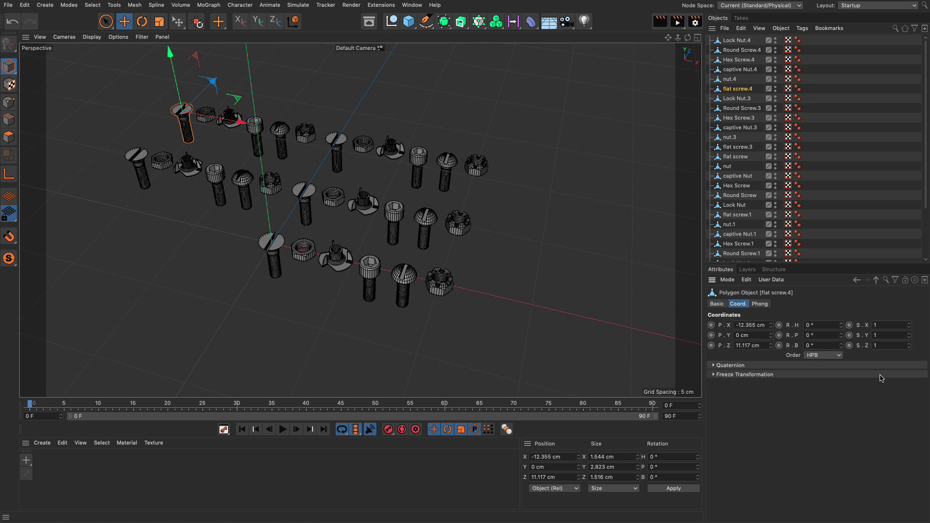
pyautogui.click(9, 66)
pyautogui.click(49, 97)
pyautogui.click(159, 21)
pyautogui.moveTo(145, 124); pyautogui.dragTo(228, 88)
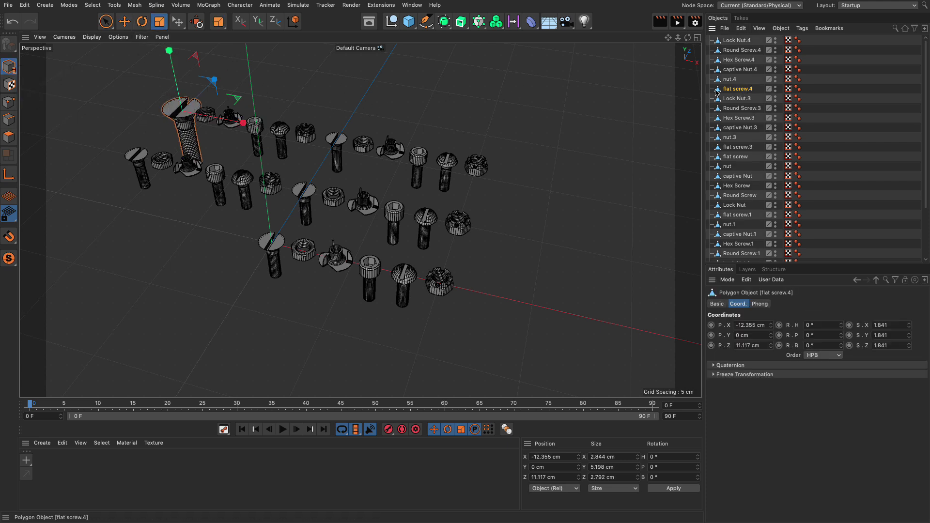
pyautogui.moveTo(171, 144)
pyautogui.mouseDown()
pyautogui.moveTo(224, 140)
pyautogui.moveTo(170, 140)
pyautogui.mouseUp()
pyautogui.click(141, 22)
pyautogui.press('e')
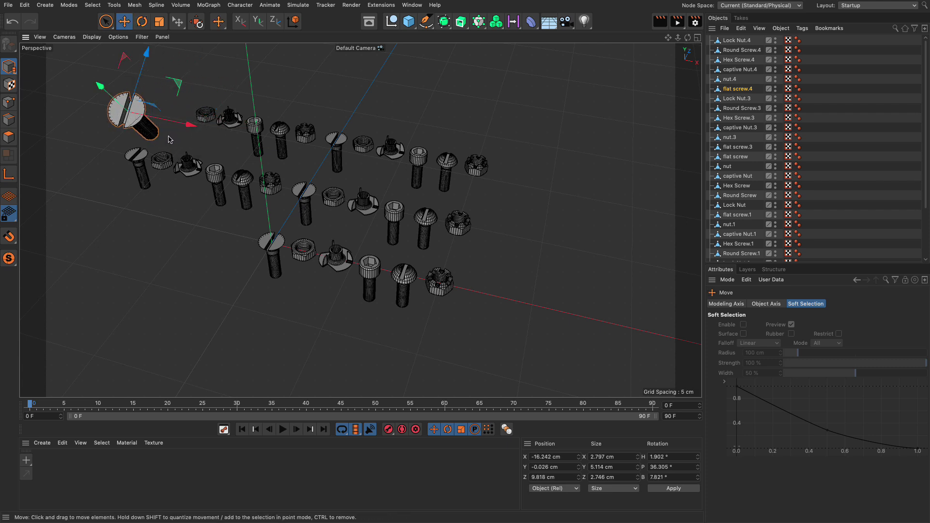
# Step: Move nut.3 down and left, then rotate it and scale it to 2.741
pyautogui.click(168, 165)
pyautogui.moveTo(168, 183); pyautogui.dragTo(134, 269)
pyautogui.press('r')
pyautogui.press('t')
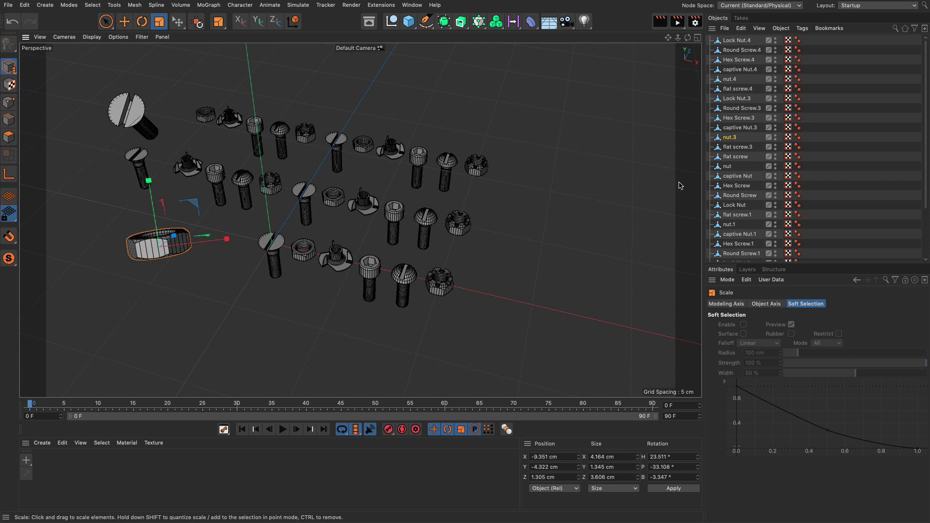
pyautogui.click(730, 137)
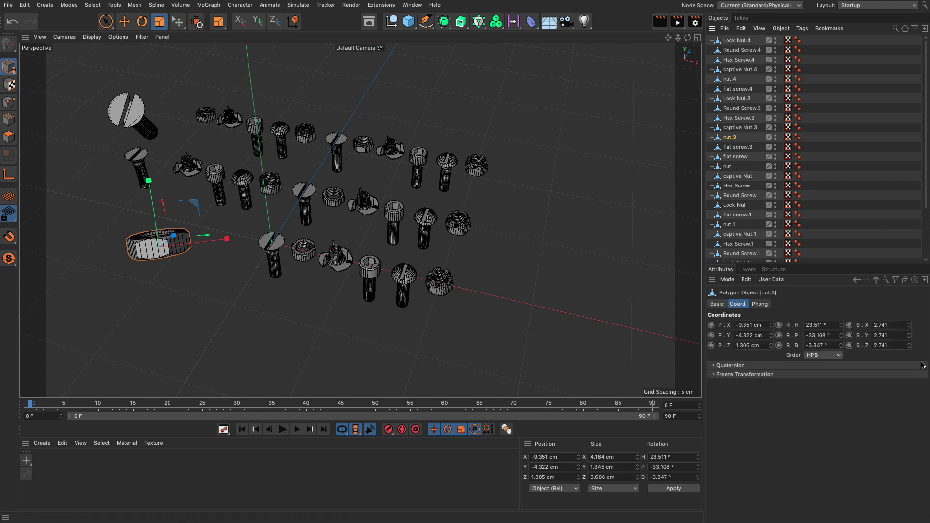
# Step: Select the original nut and run Instancify with Render Instance checked, creating nut_instance copies
pyautogui.click(444, 288)
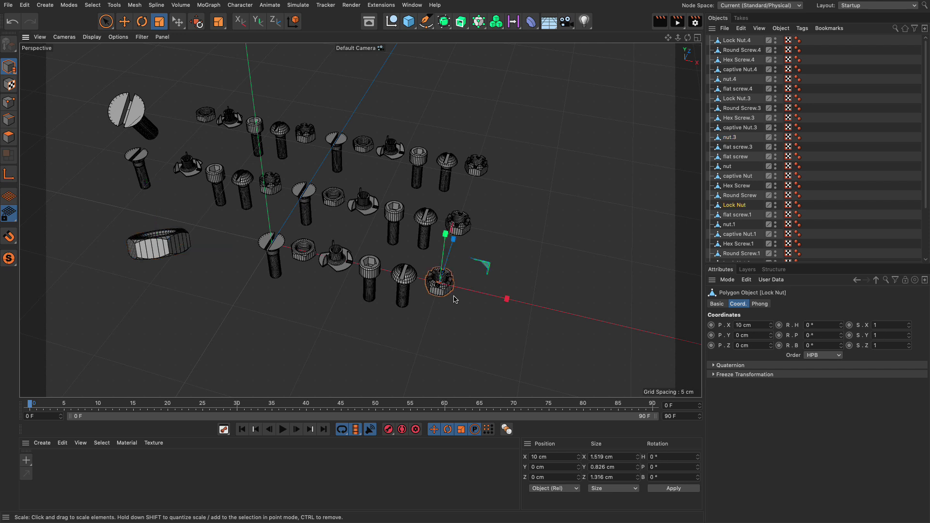
pyautogui.click(446, 331)
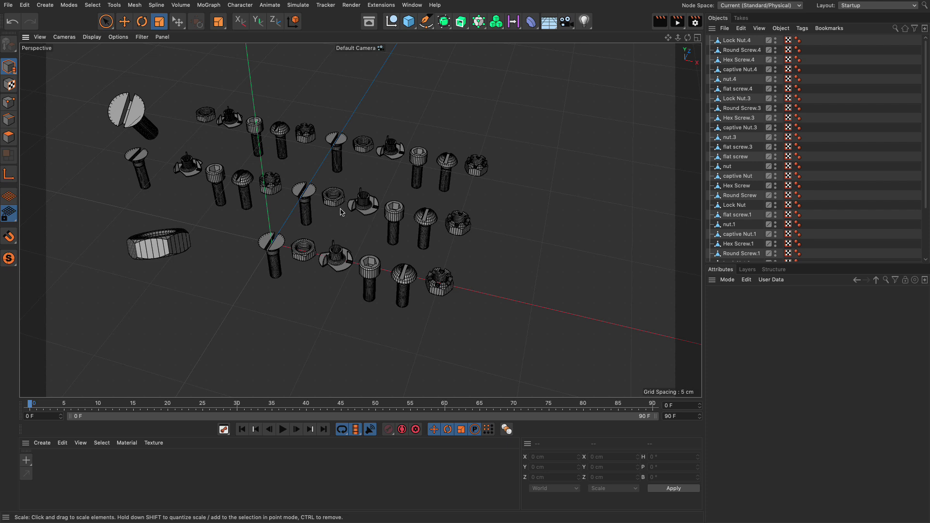
pyautogui.click(728, 167)
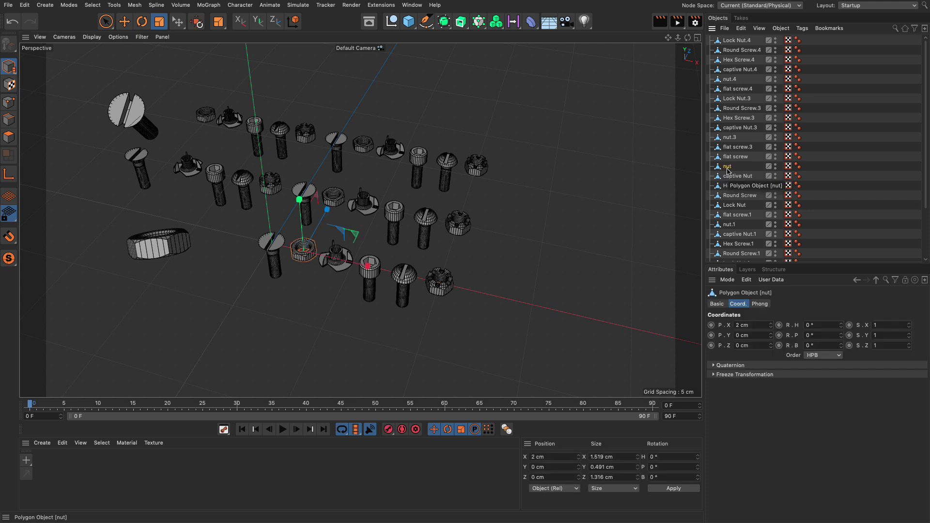
pyautogui.click(381, 5)
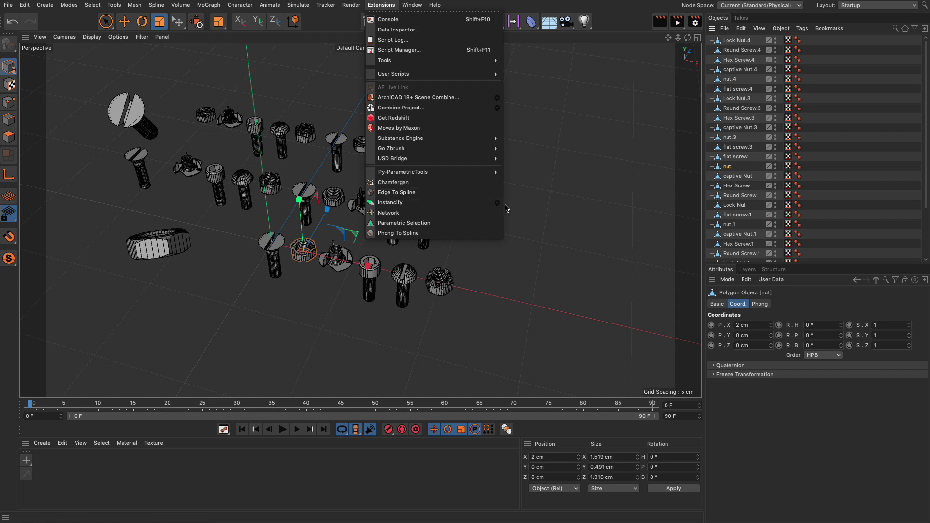
pyautogui.click(498, 203)
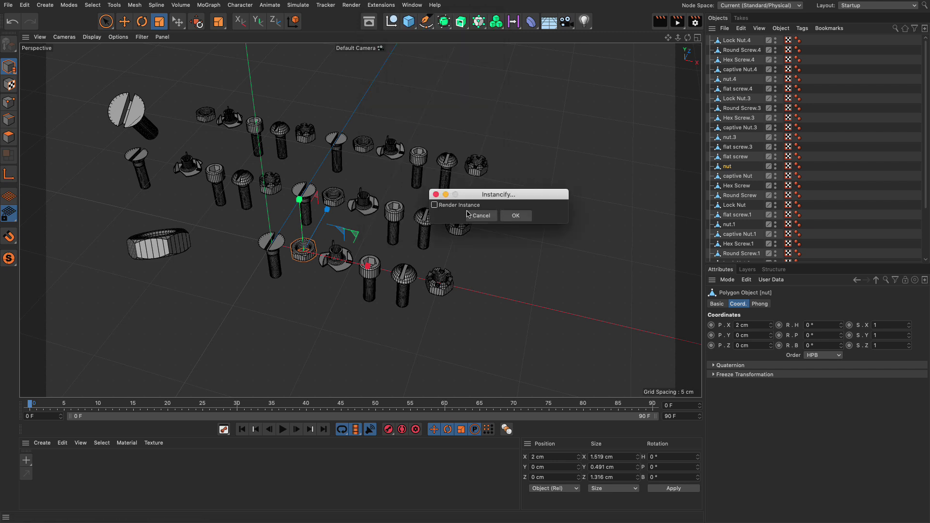
pyautogui.click(434, 205)
pyautogui.click(435, 206)
pyautogui.click(435, 205)
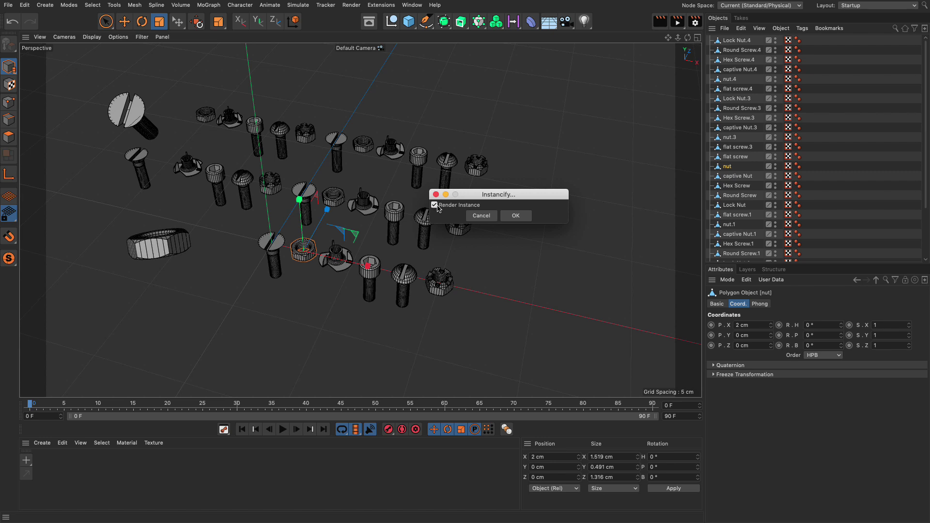
pyautogui.click(516, 216)
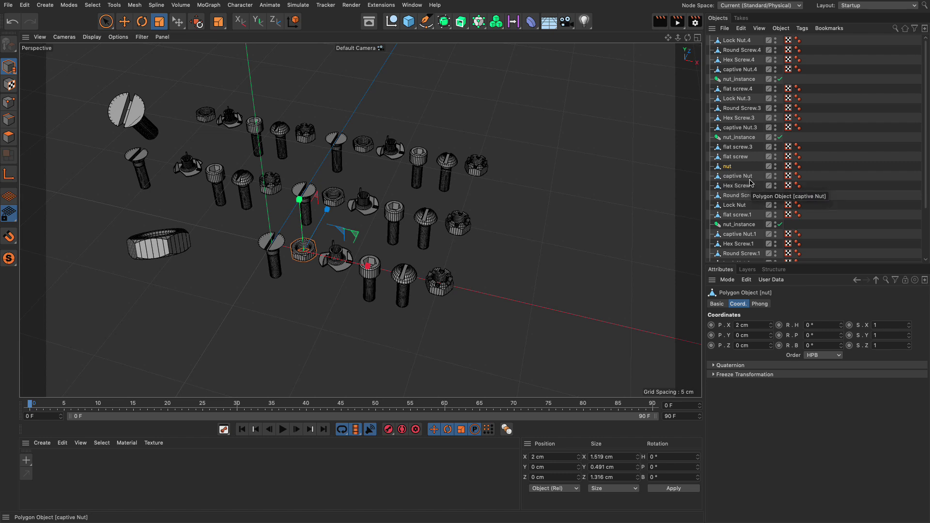
pyautogui.click(729, 138)
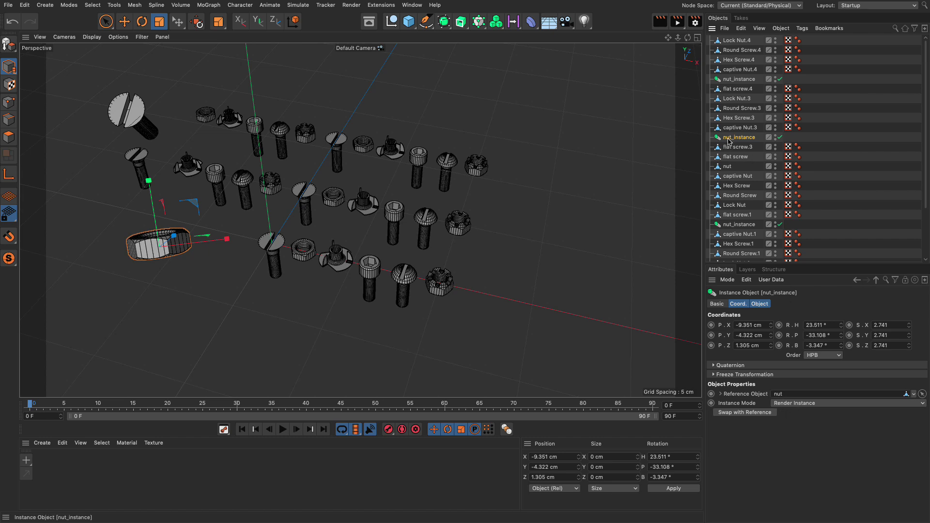
pyautogui.click(727, 169)
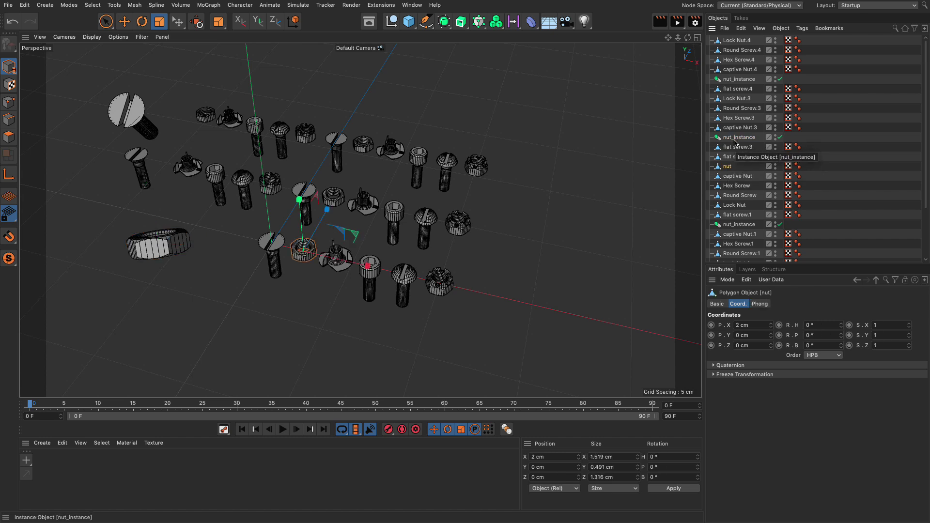
pyautogui.keyDown('ctrl'); pyautogui.click(759, 167); pyautogui.keyUp('ctrl')
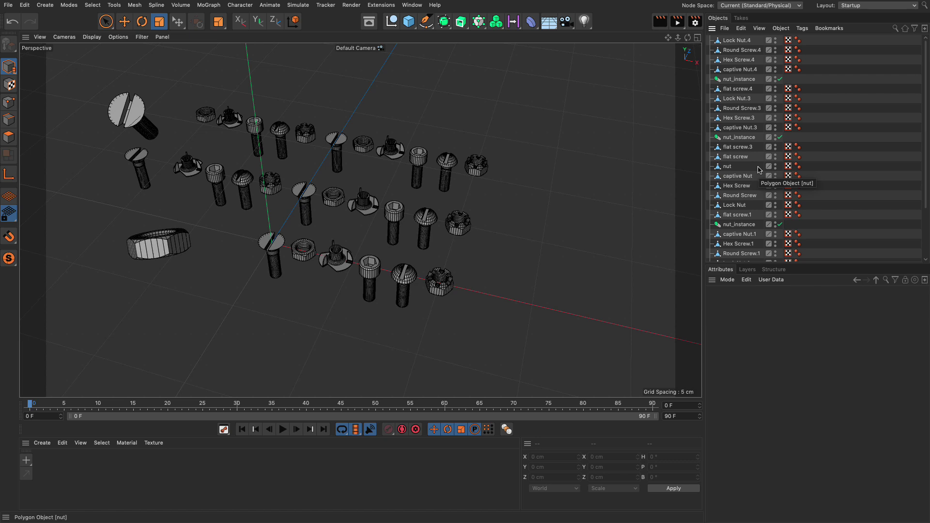
# Step: Instancify all remaining duplicates, then select the original large flat screw.4
pyautogui.hotkey('ctrl', 'a')
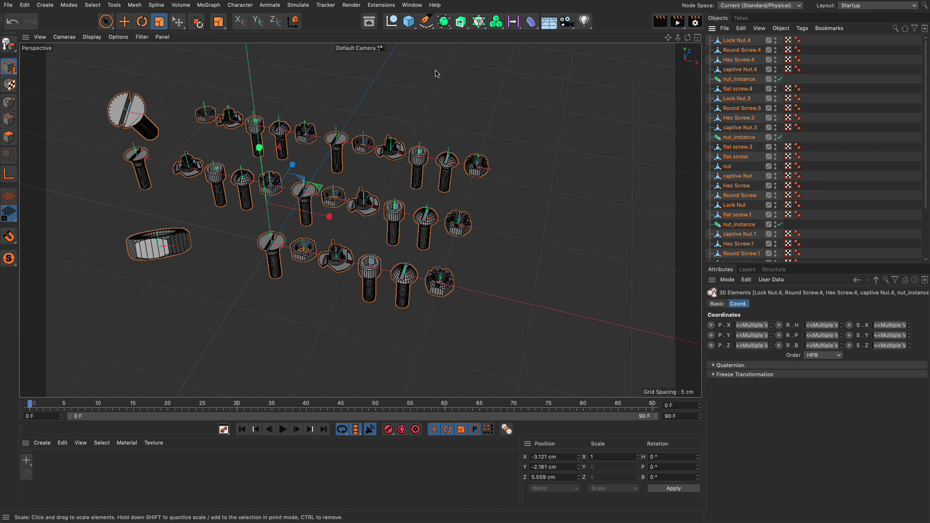
pyautogui.click(381, 5)
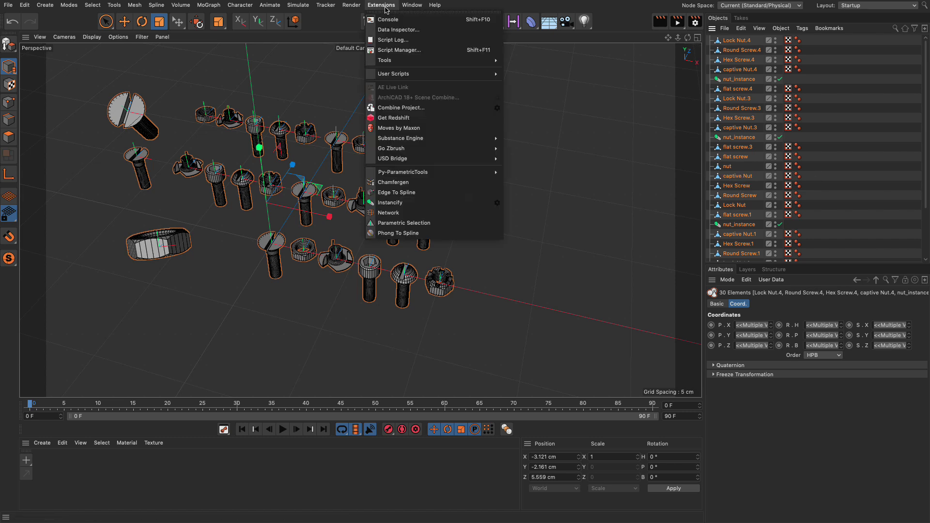
pyautogui.click(412, 195)
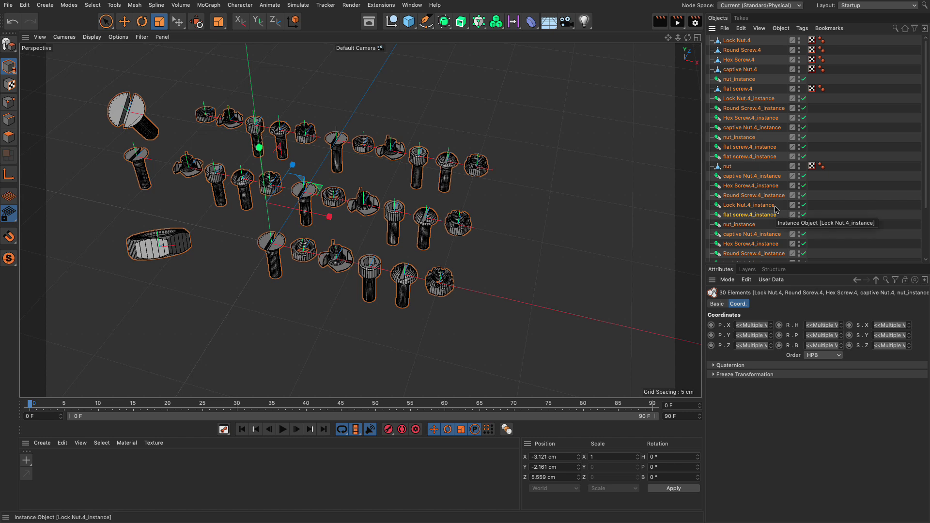
pyautogui.click(155, 138)
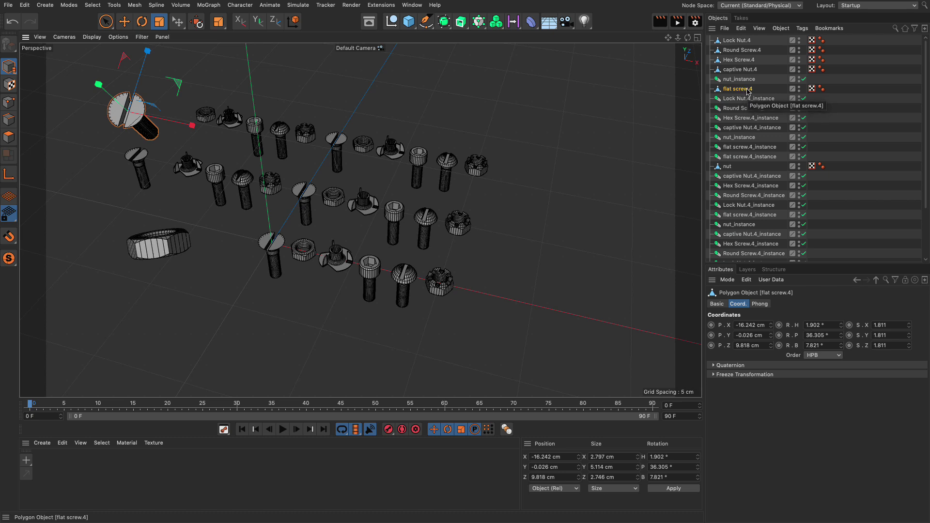
# Step: Select flat screw.4_instance and confirm its Reference Object is flat screw.4
pyautogui.click(753, 215)
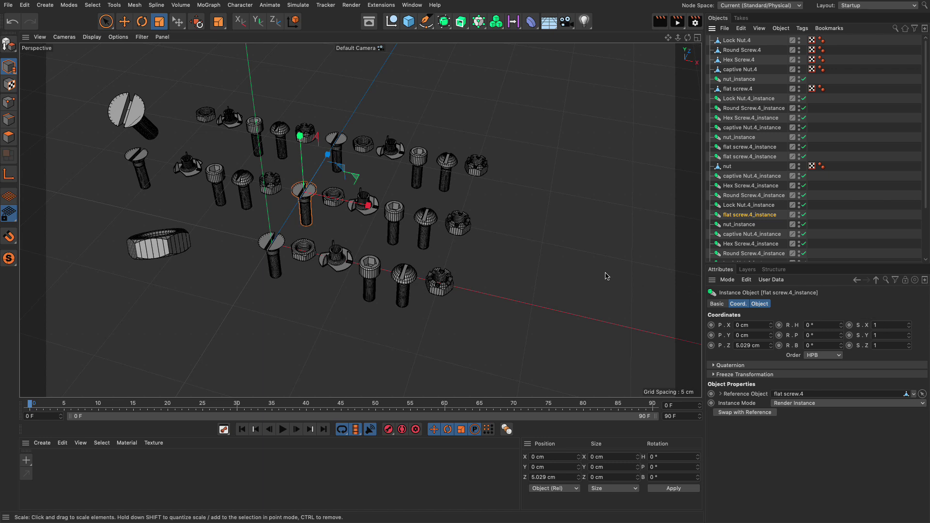
# Step: Switch to Nuts & Bolts Tutorial Start 01A.c4d and inspect the bent screw and screw-grid Cloner
pyautogui.click(412, 5)
pyautogui.click(447, 304)
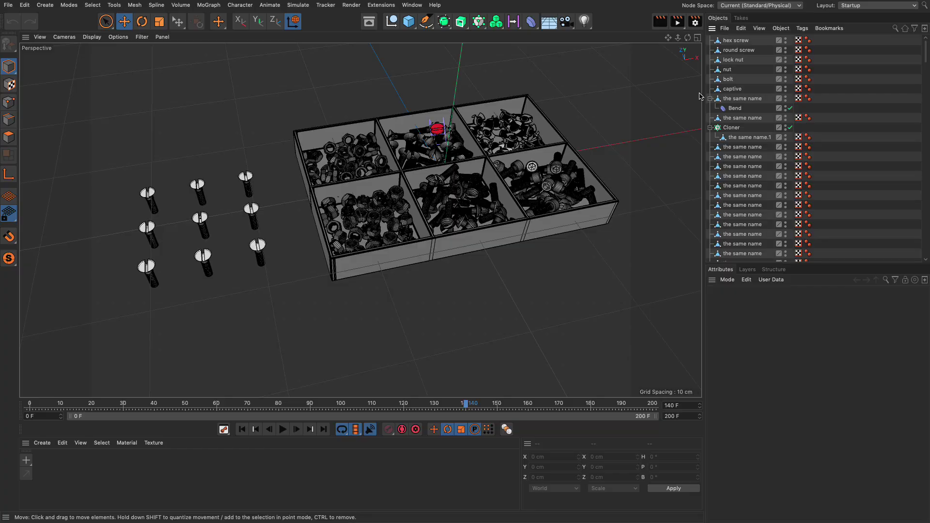
pyautogui.click(743, 98)
pyautogui.scroll(5, 452, 130)
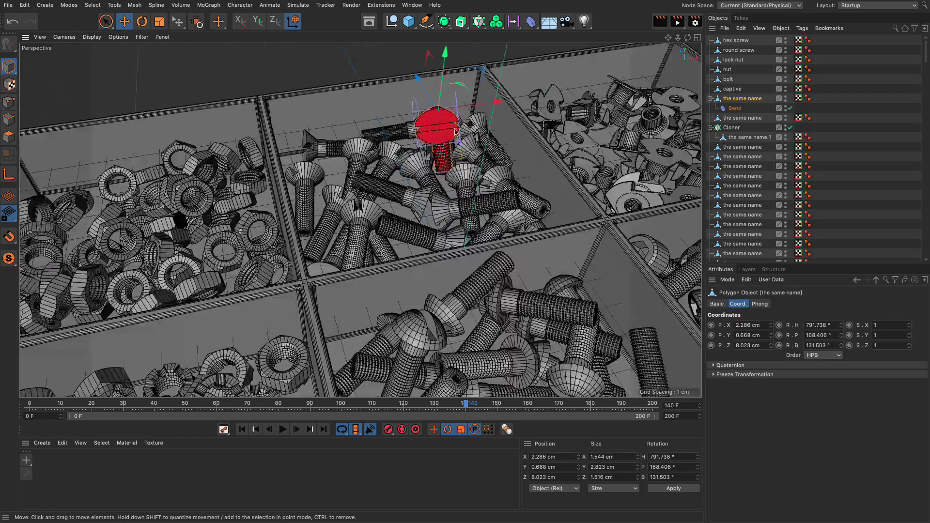
pyautogui.keyDown('alt'); pyautogui.moveTo(470, 131); pyautogui.dragTo(555, 134); pyautogui.keyUp('alt')
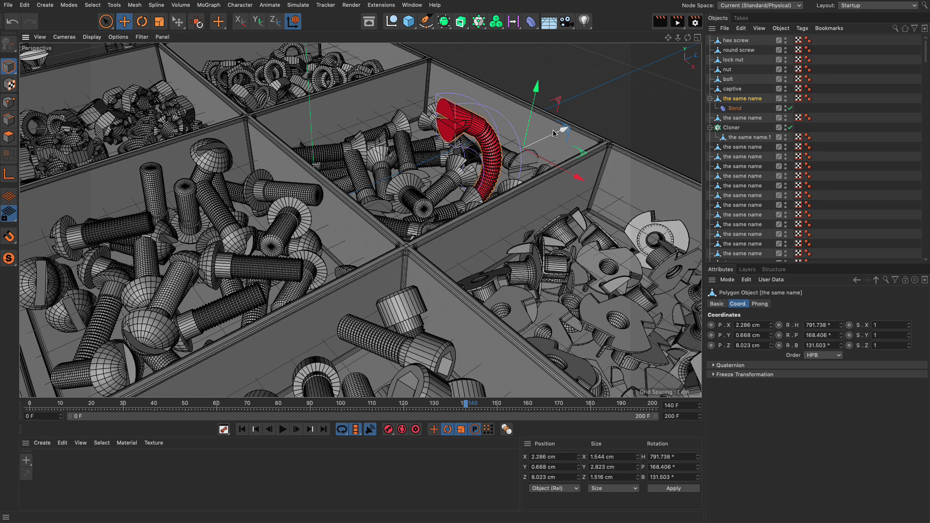
pyautogui.scroll(-10, 308, 161)
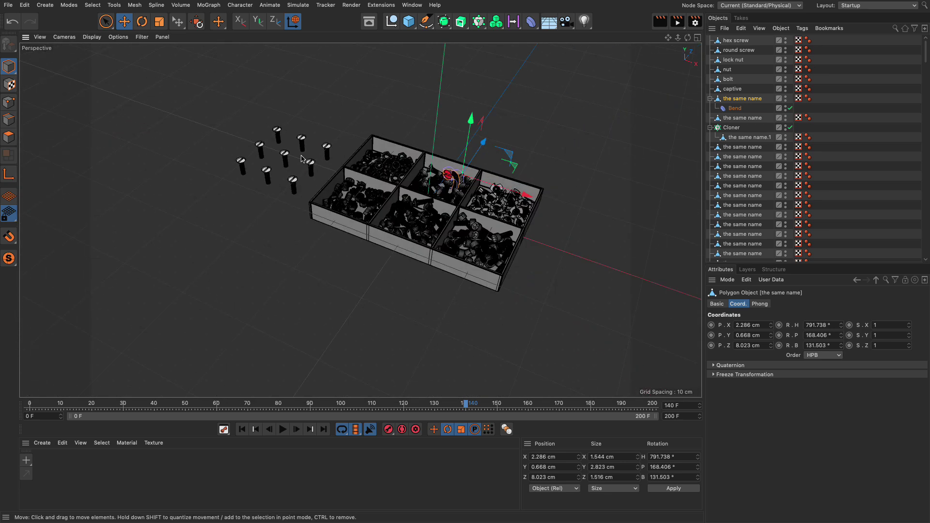
pyautogui.scroll(8, 309, 161)
pyautogui.click(732, 127)
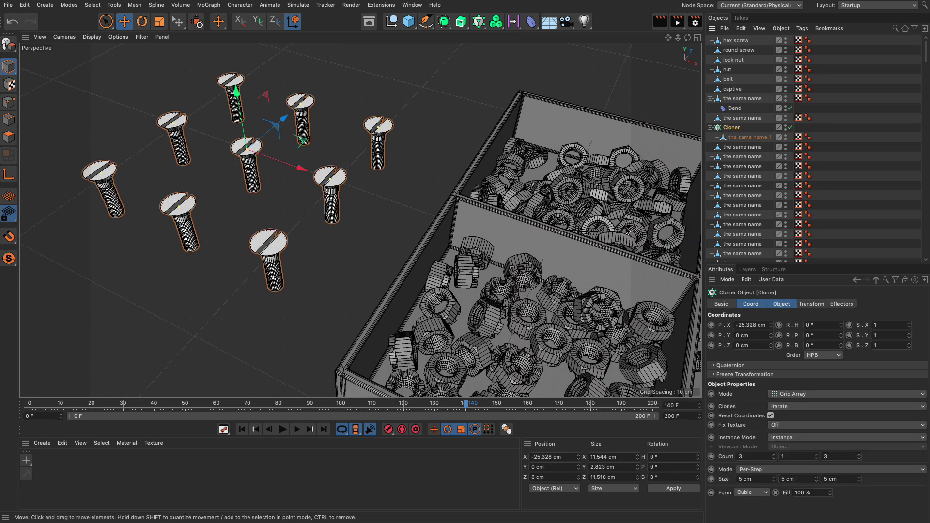
pyautogui.scroll(-8, 595, 234)
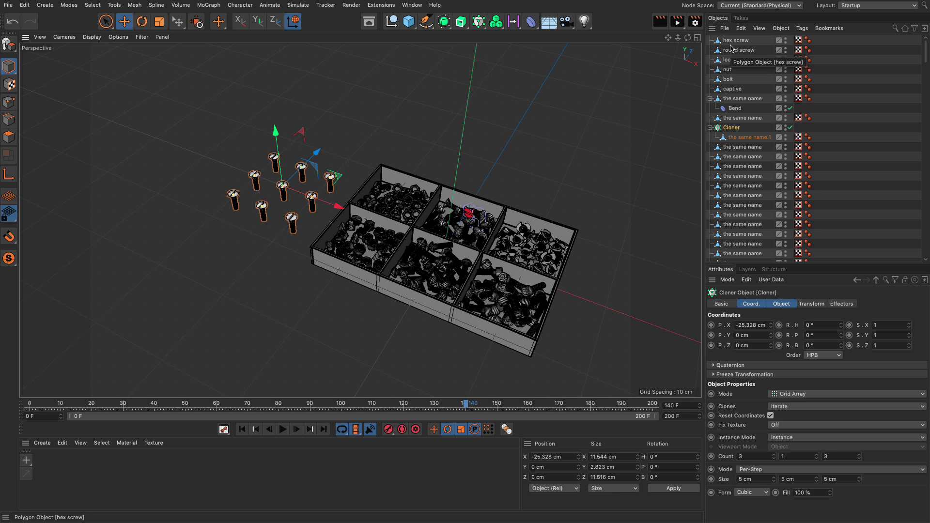
# Step: Select all objects and run Instancify with Render Instance, turning duplicates into bolt_instance objects
pyautogui.hotkey('ctrl', 'a')
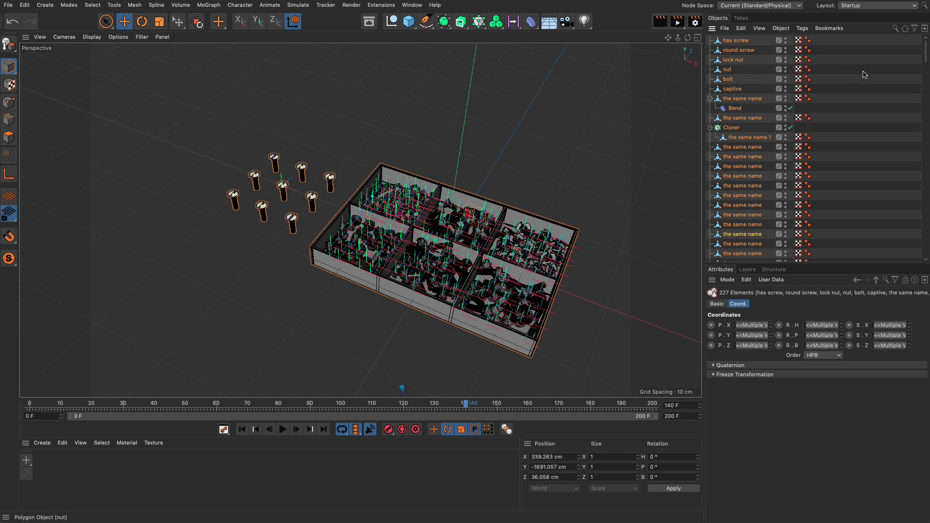
pyautogui.click(384, 6)
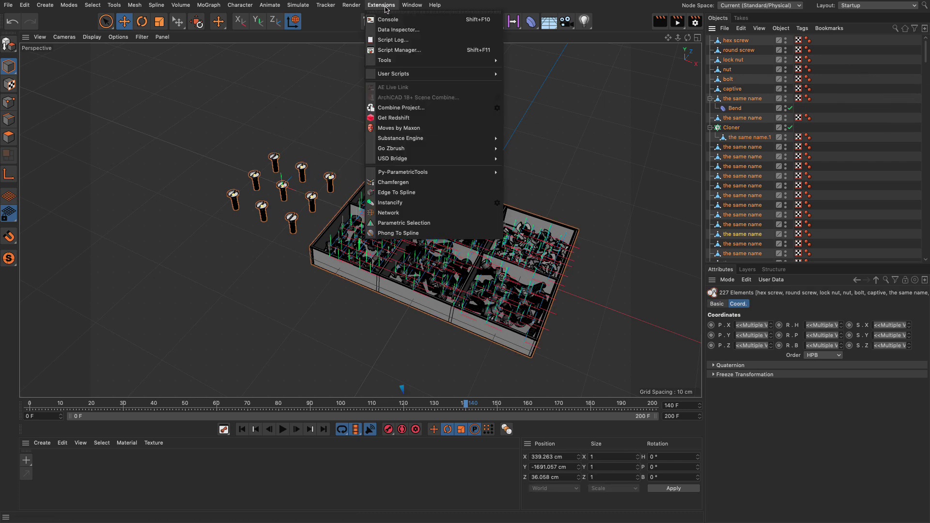
pyautogui.click(497, 204)
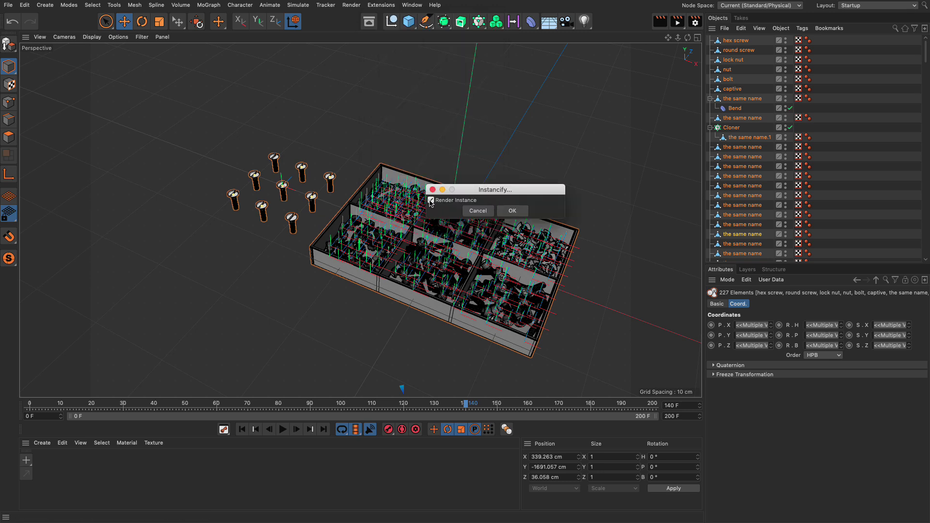
pyautogui.click(511, 211)
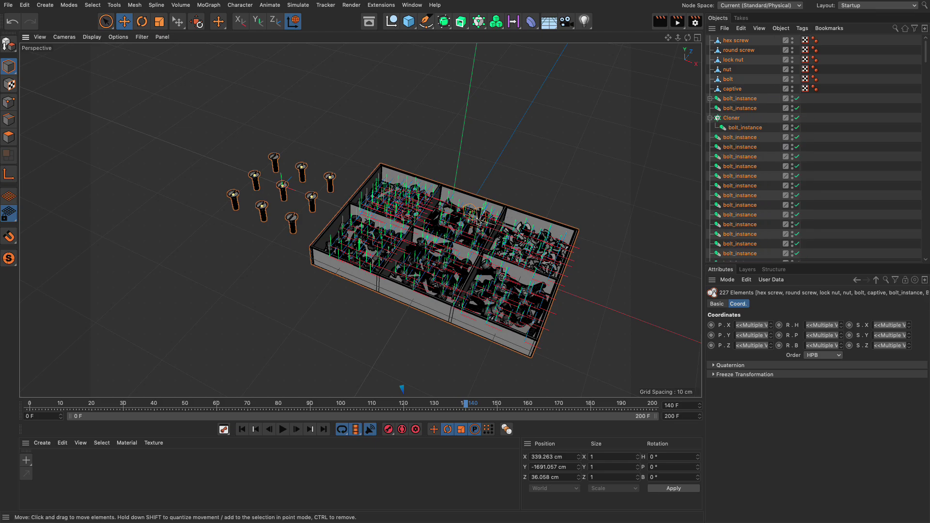
# Step: Set the first bolt_instance's Instance Mode to Instance
pyautogui.keyDown('alt'); pyautogui.moveTo(470, 221); pyautogui.dragTo(567, 213, button='right'); pyautogui.keyUp('alt')
pyautogui.scroll(8, 543, 209)
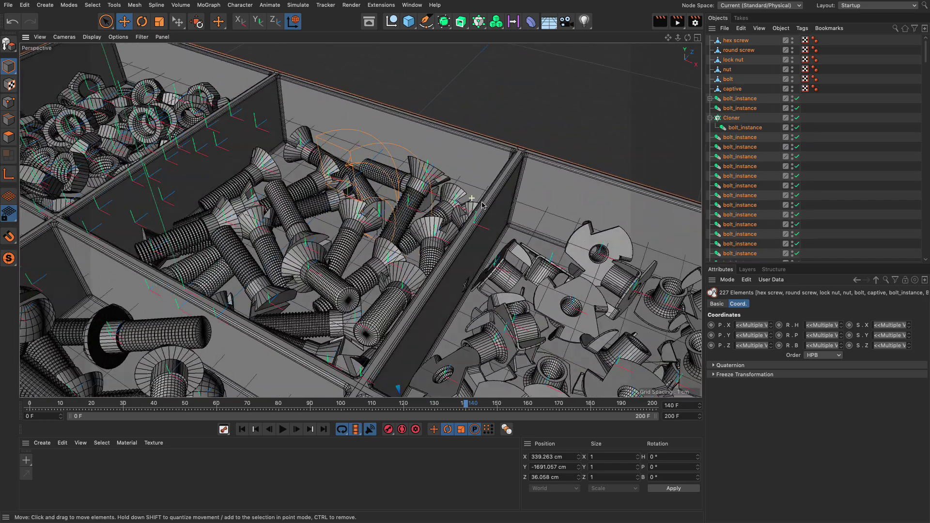
pyautogui.scroll(3, 485, 205)
pyautogui.scroll(1, 477, 181)
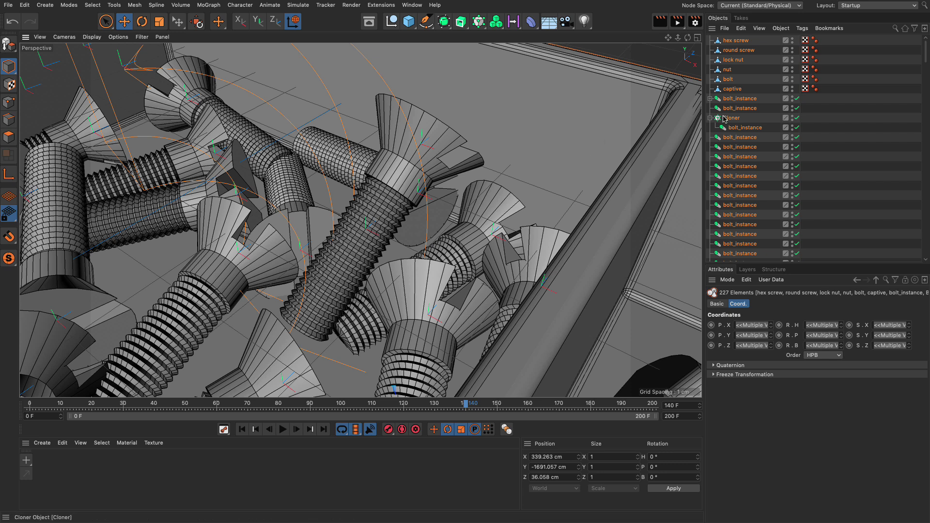
pyautogui.click(734, 100)
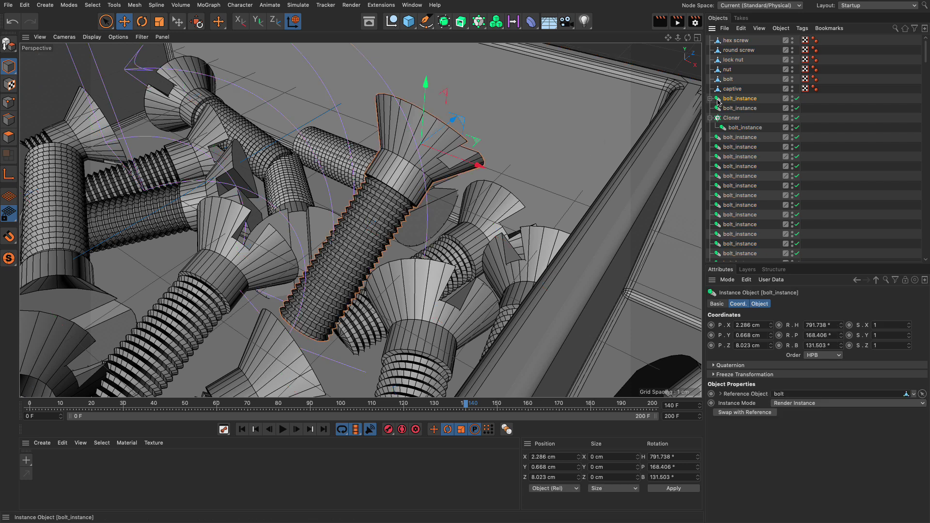
pyautogui.click(781, 405)
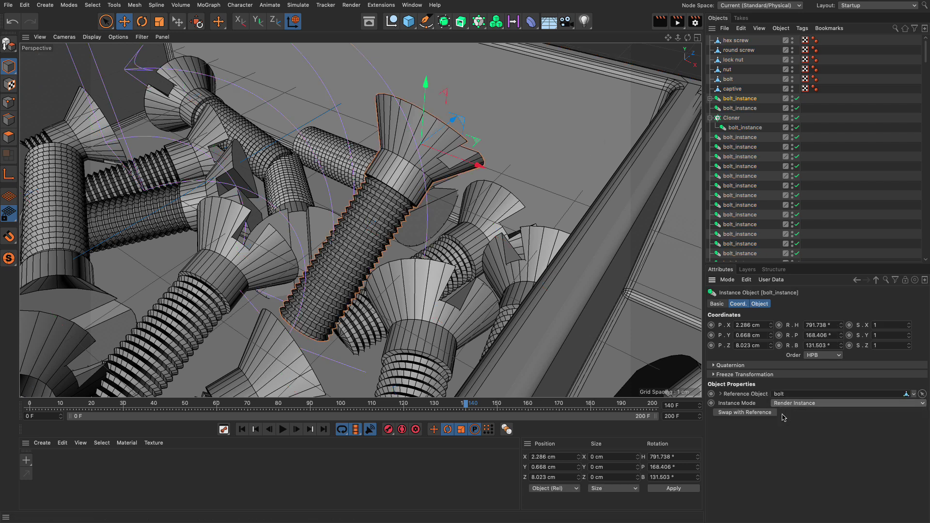
pyautogui.click(784, 413)
# Step: Select the Cloner and inspect its child bolt_instance referencing bolt
pyautogui.scroll(-10, 453, 196)
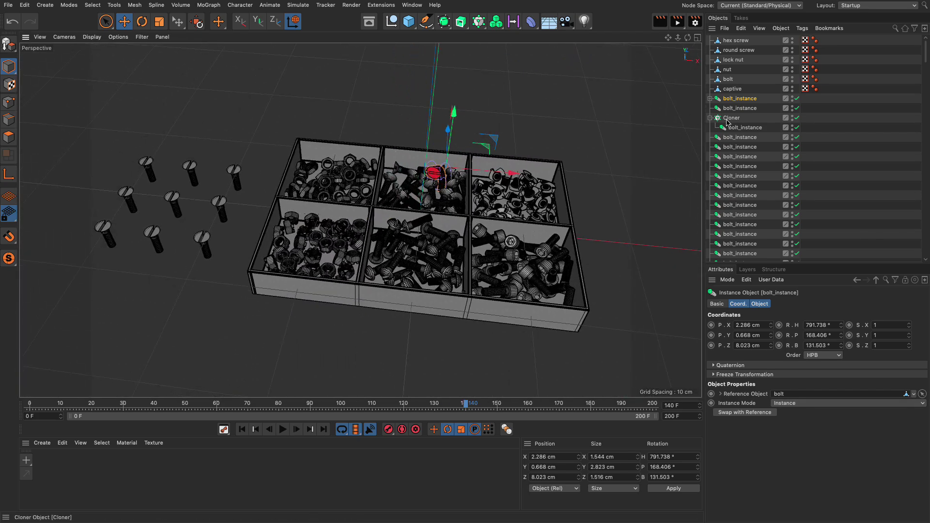
pyautogui.click(729, 119)
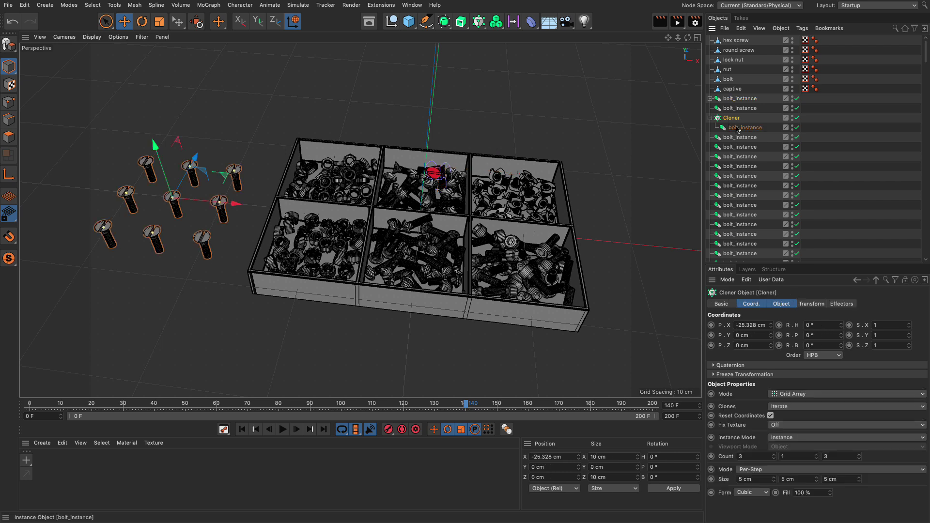
pyautogui.click(737, 128)
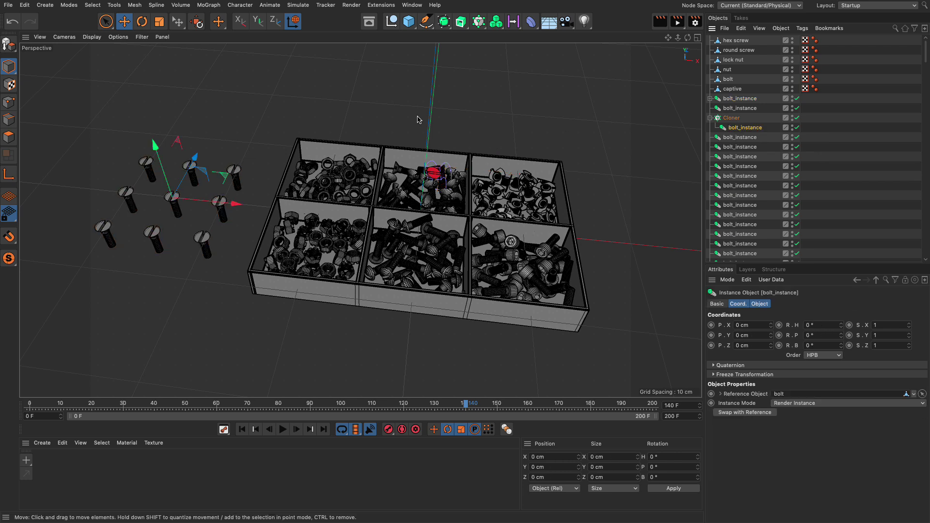
# Step: Render the viewport to preview the instanced tray, then clear the render
pyautogui.click(660, 23)
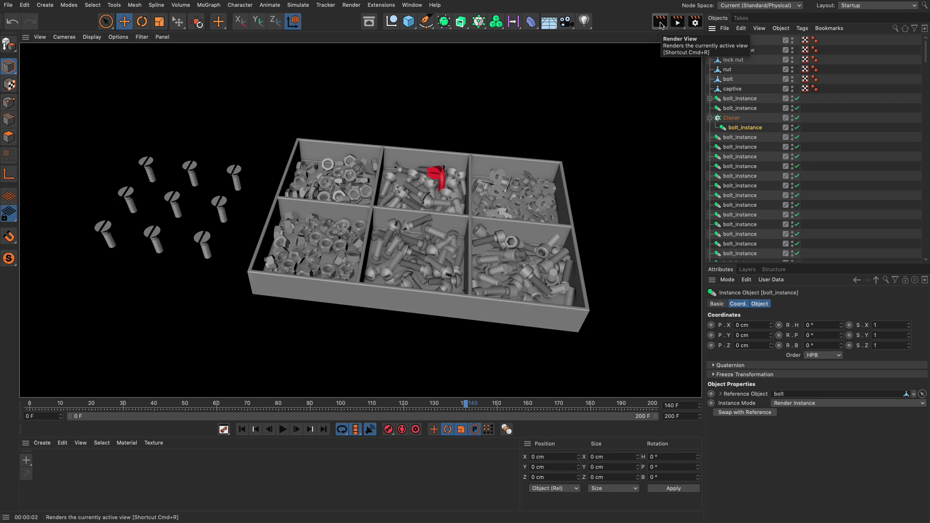
pyautogui.click(625, 68)
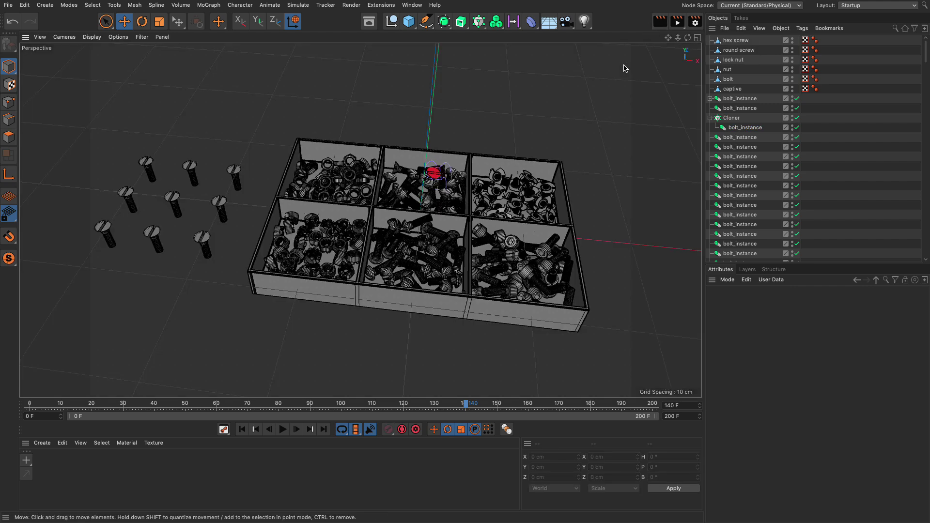